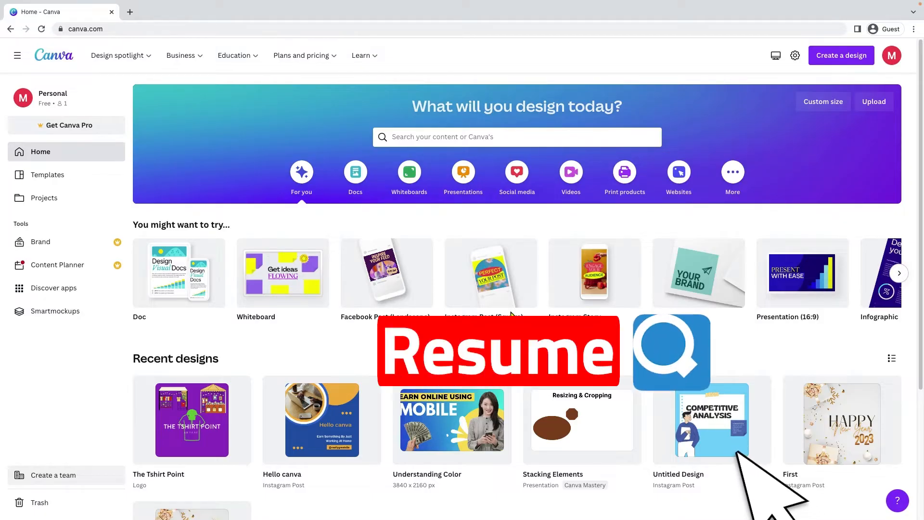
Find the Resume template category by searching for "resume" and create a blank resume from it
click(476, 139)
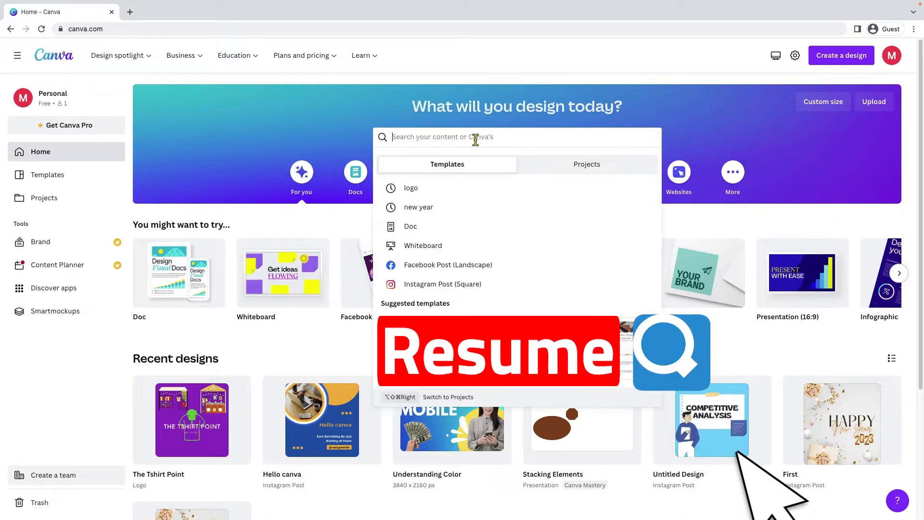
text(resum)
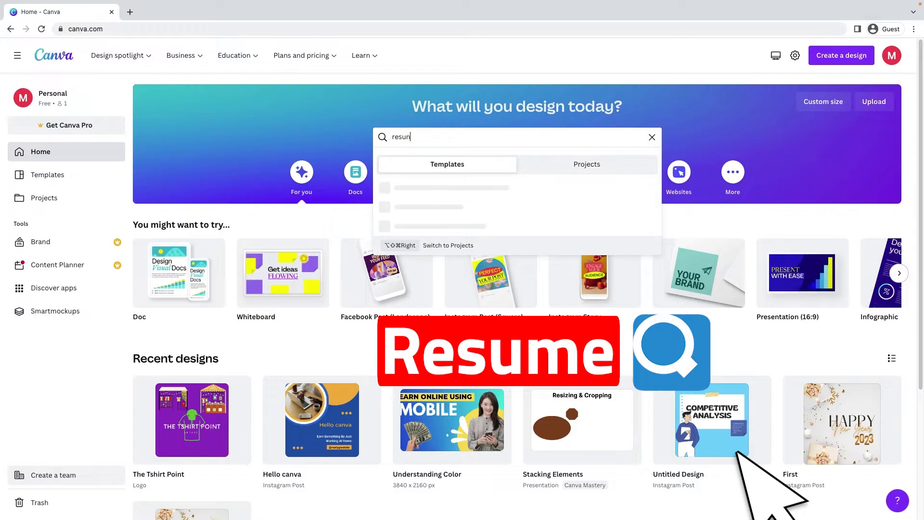
text(e)
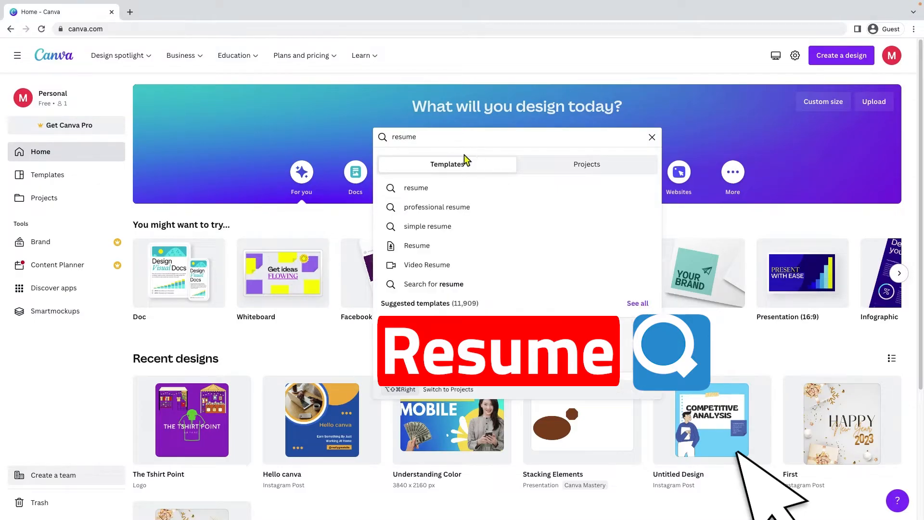
click(421, 248)
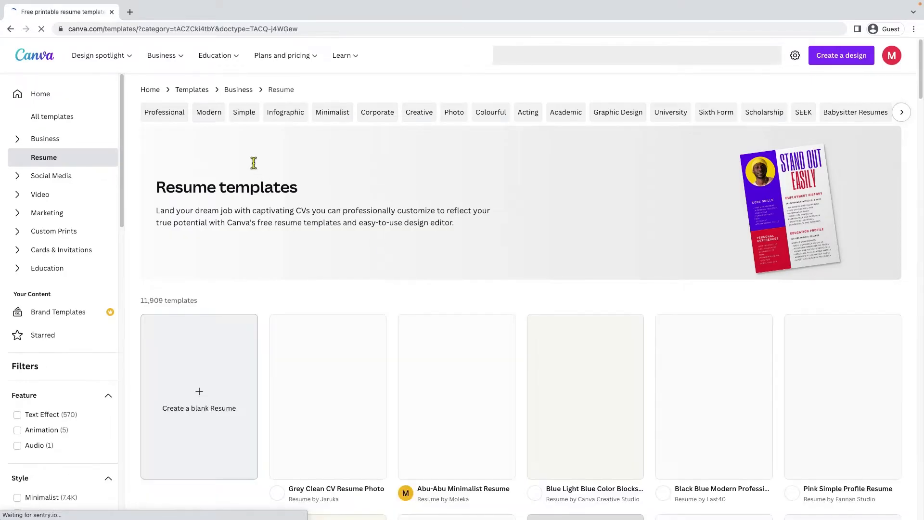
scroll(351, 236, down, 2)
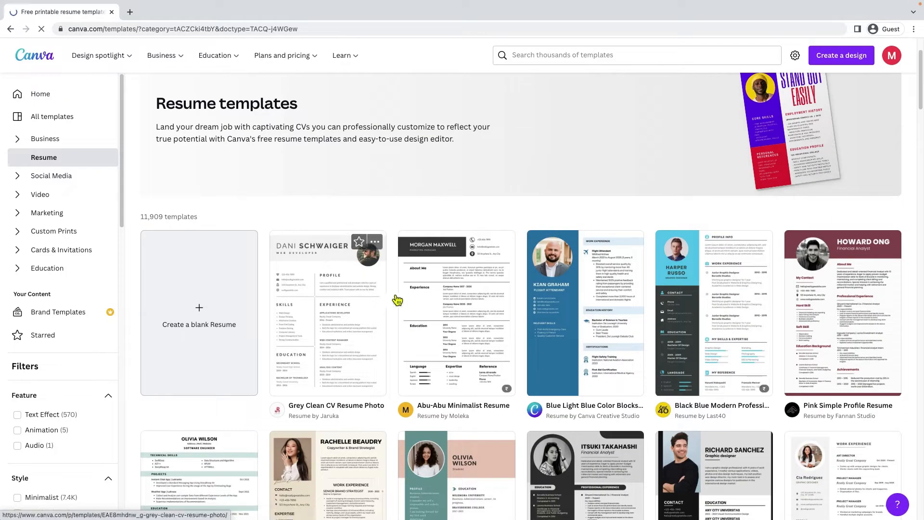
click(208, 332)
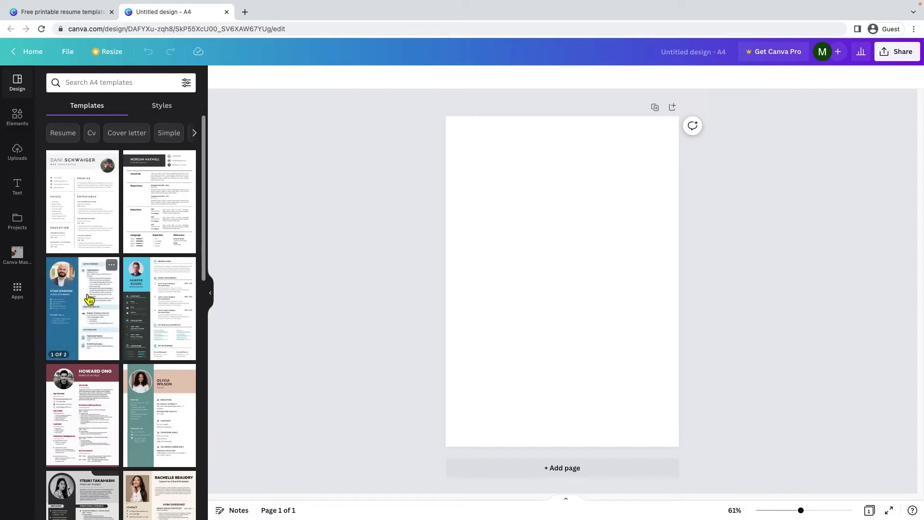
Apply the beige two-column "Copywriter & Brand Strategist" resume template with the portrait photo to the blank page
scroll(161, 300, down, 4)
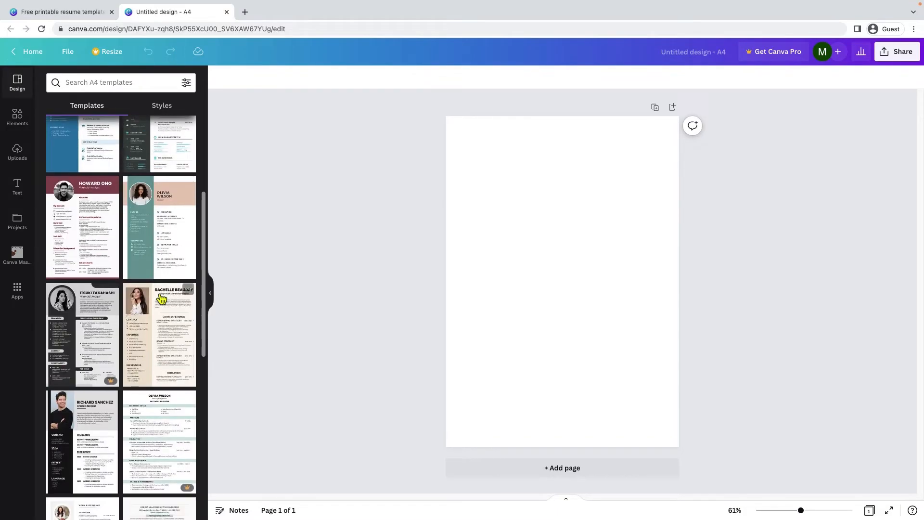
scroll(161, 299, down, 3)
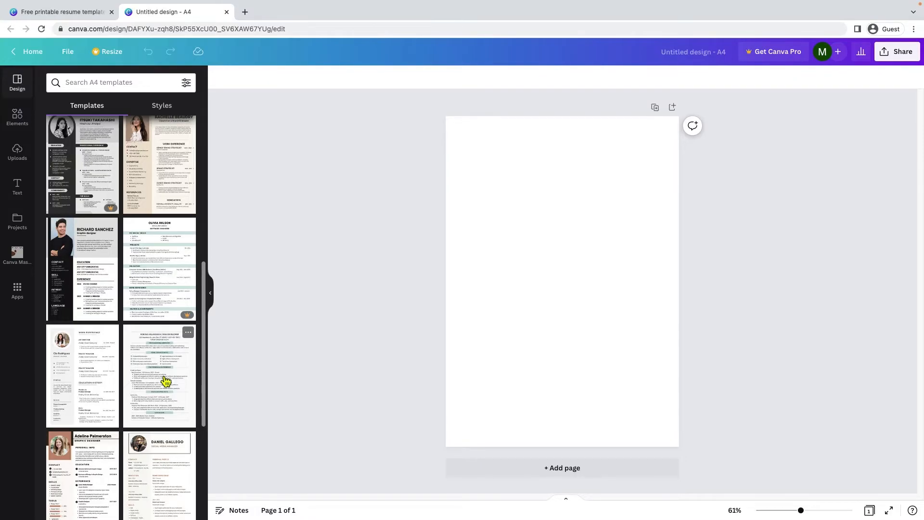
scroll(165, 381, up, 2)
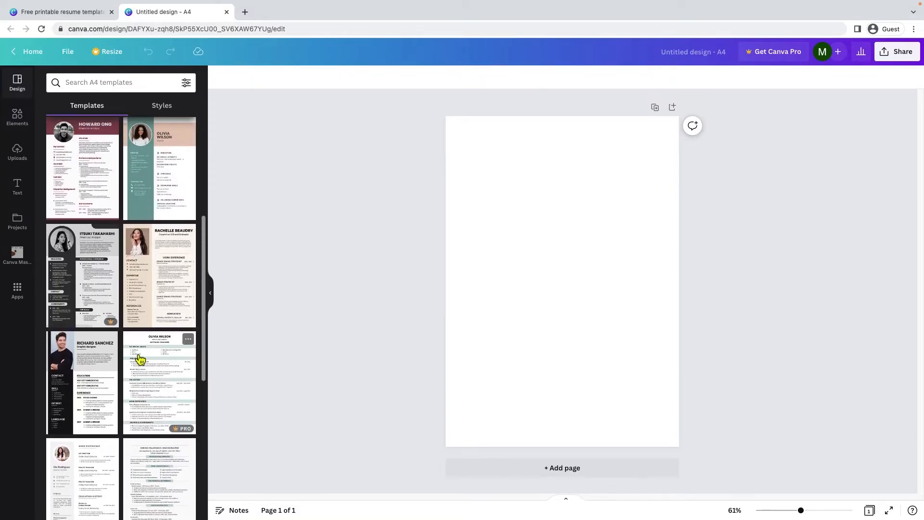
scroll(140, 360, up, 4)
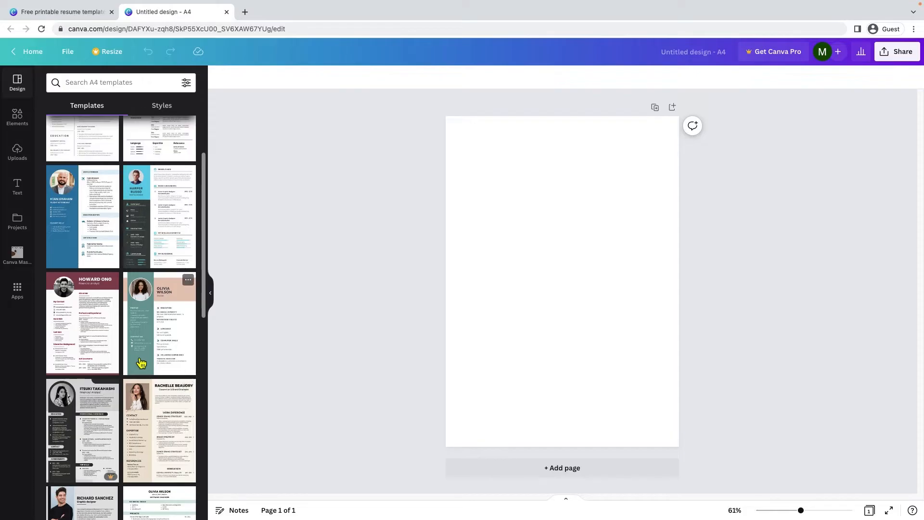
scroll(141, 361, down, 2)
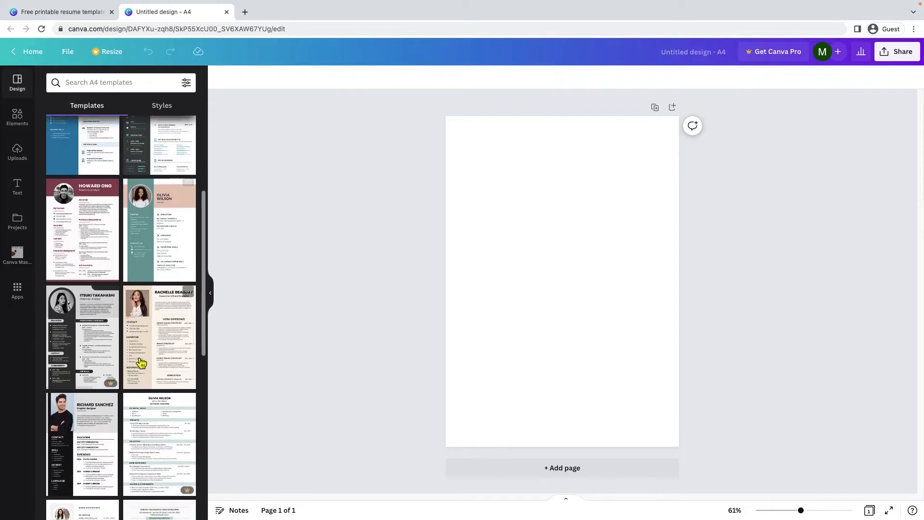
click(159, 341)
scroll(158, 344, up, 3)
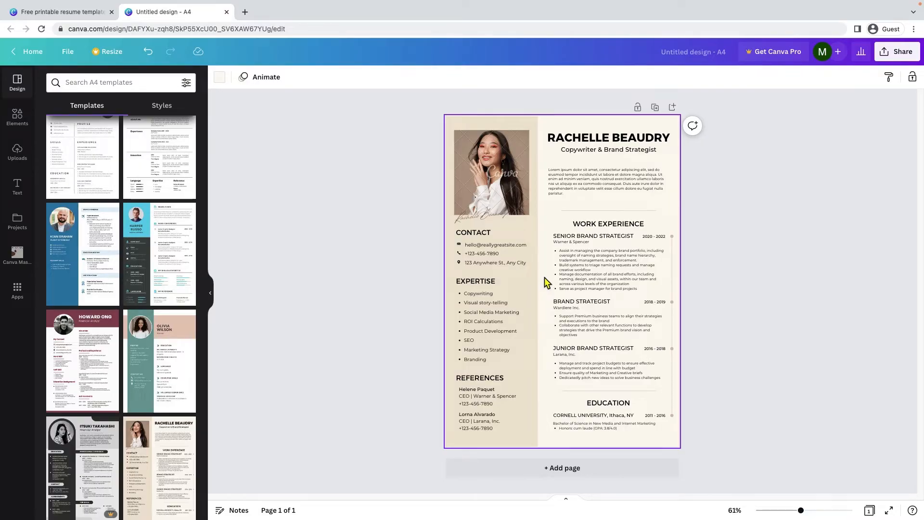
Delete the woman's portrait from the resume's photo frame, keeping the empty frame
drag(800, 510, 820, 512)
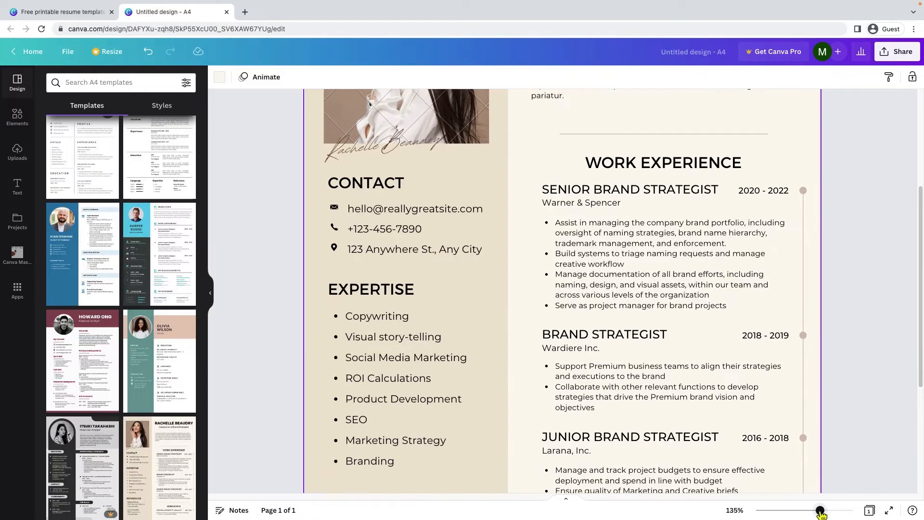
scroll(528, 314, up, 4)
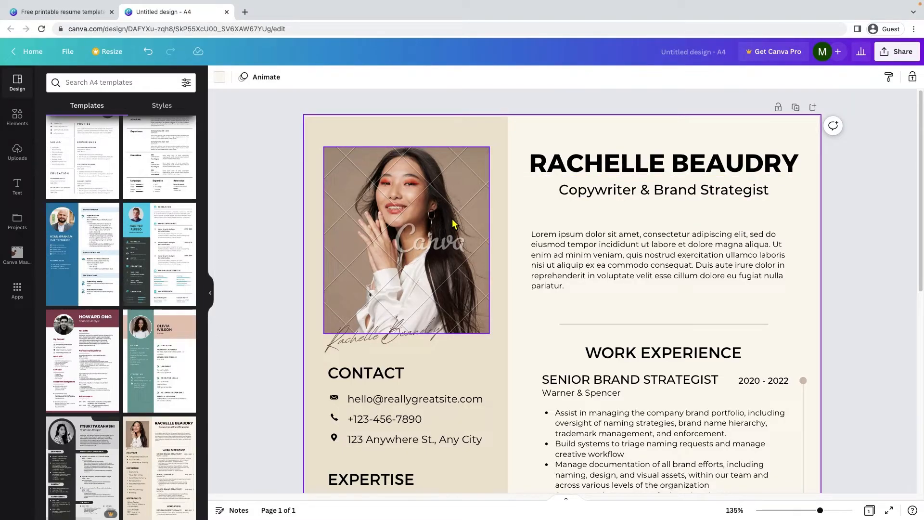
click(433, 247)
right_click(433, 241)
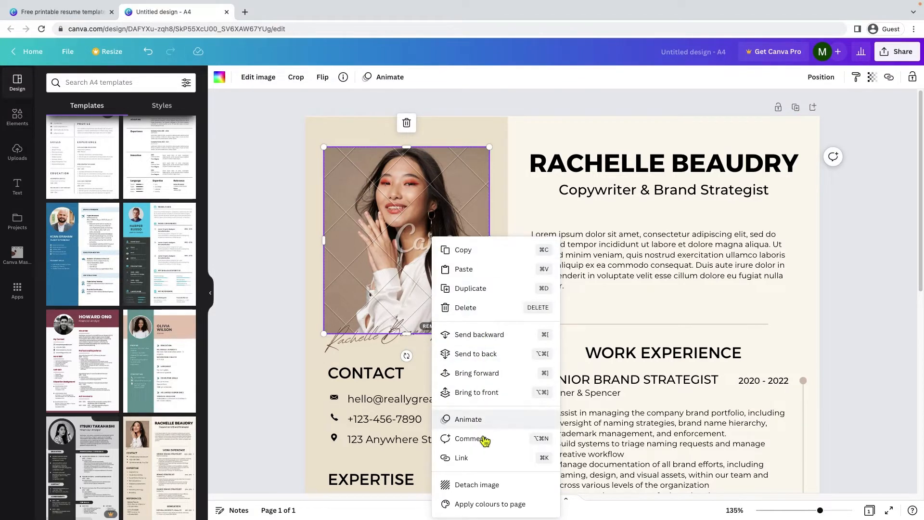
click(476, 308)
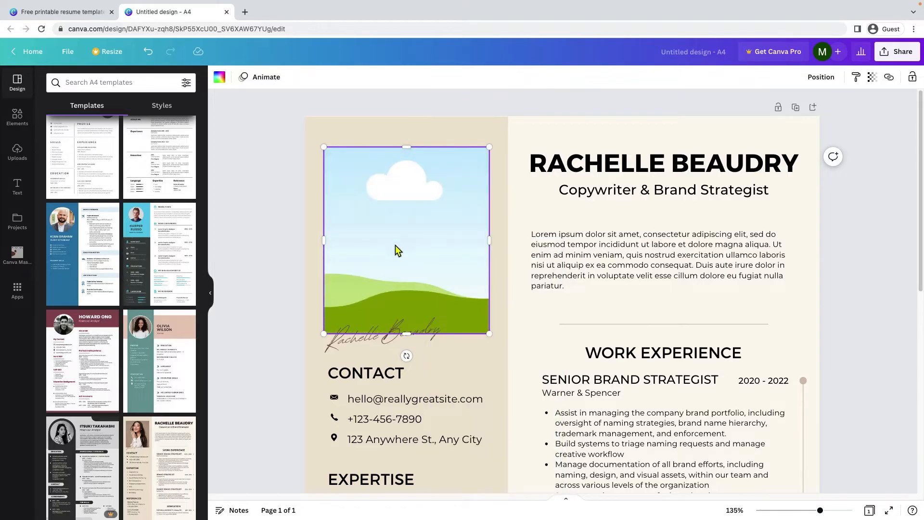
Search the design elements for "person" and restrict the results to photos
click(25, 126)
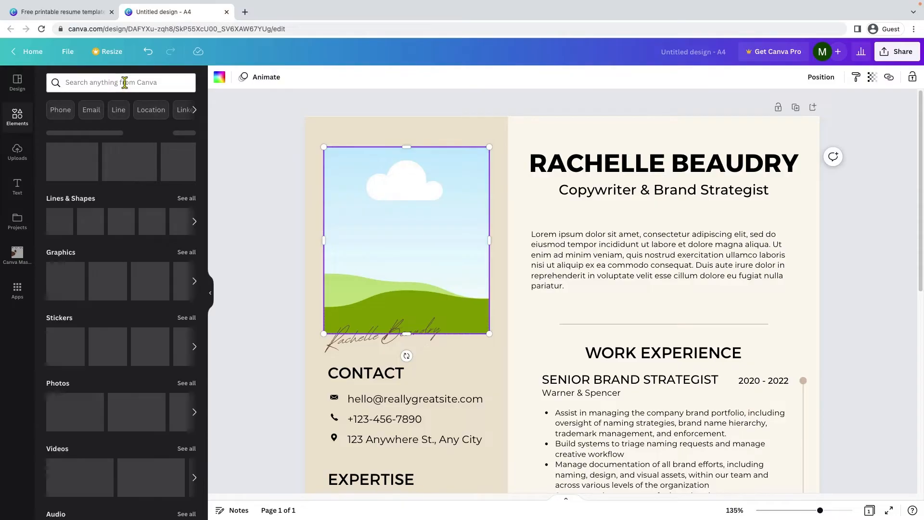
click(124, 82)
text(p)
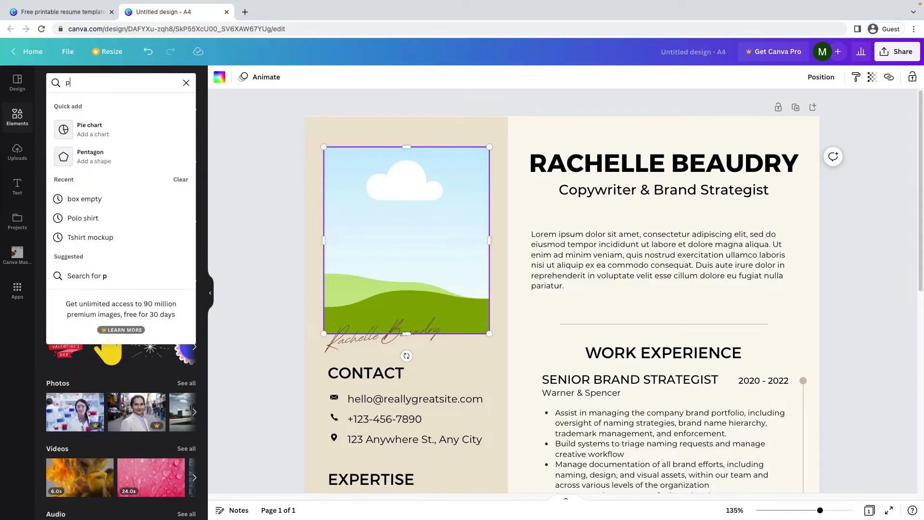
text(erson)
key(Return)
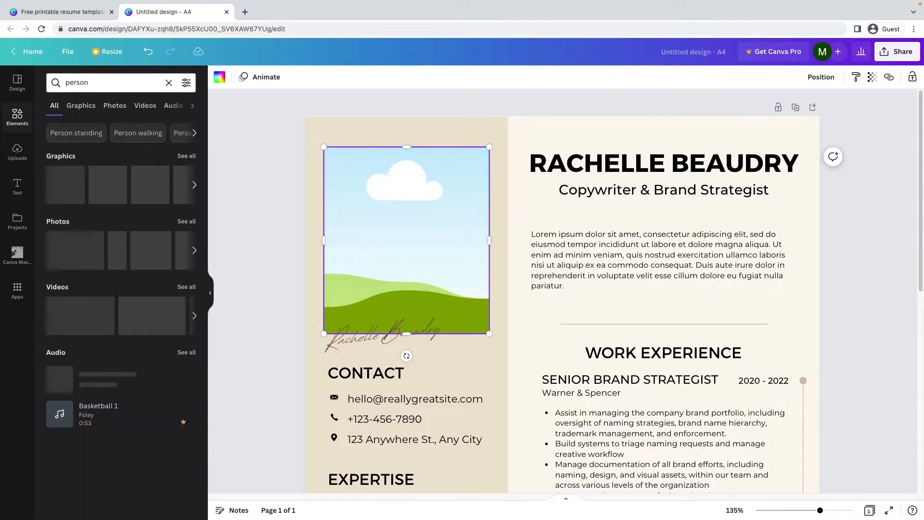
click(115, 105)
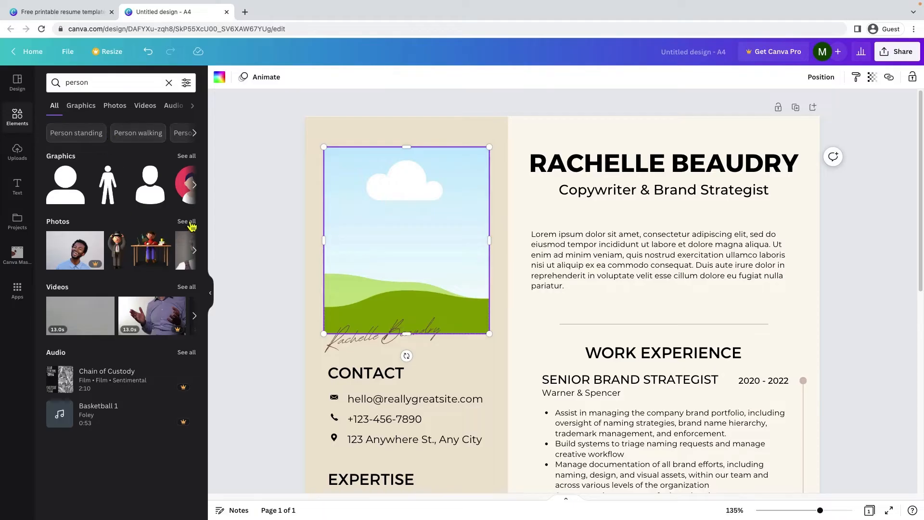
Try filling the empty frame with the photo of a backpacker standing by a lake, and undo the placement
scroll(143, 332, down, 3)
scroll(143, 332, down, 2)
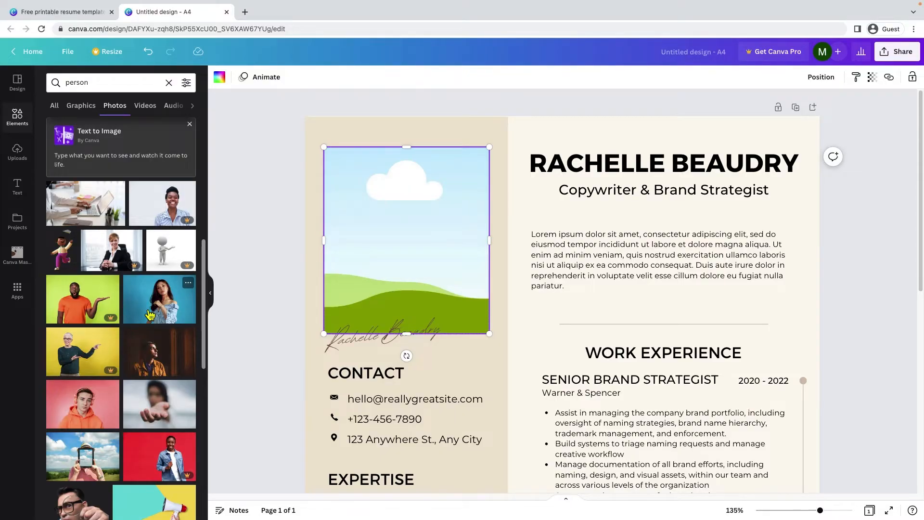
scroll(150, 315, down, 5)
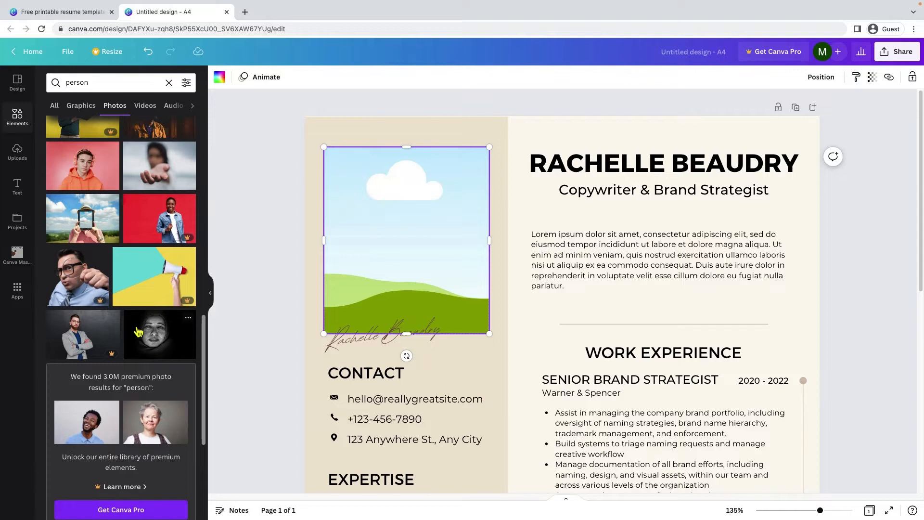
scroll(138, 332, down, 4)
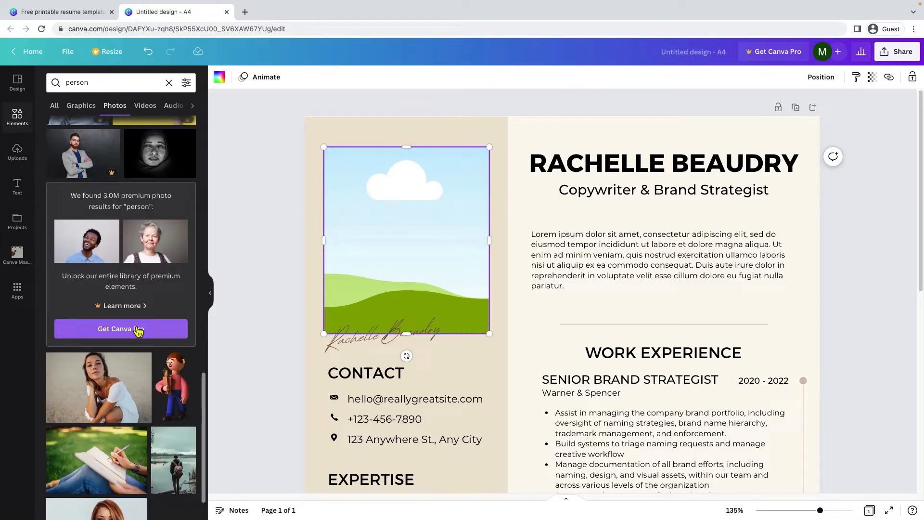
scroll(138, 330, down, 3)
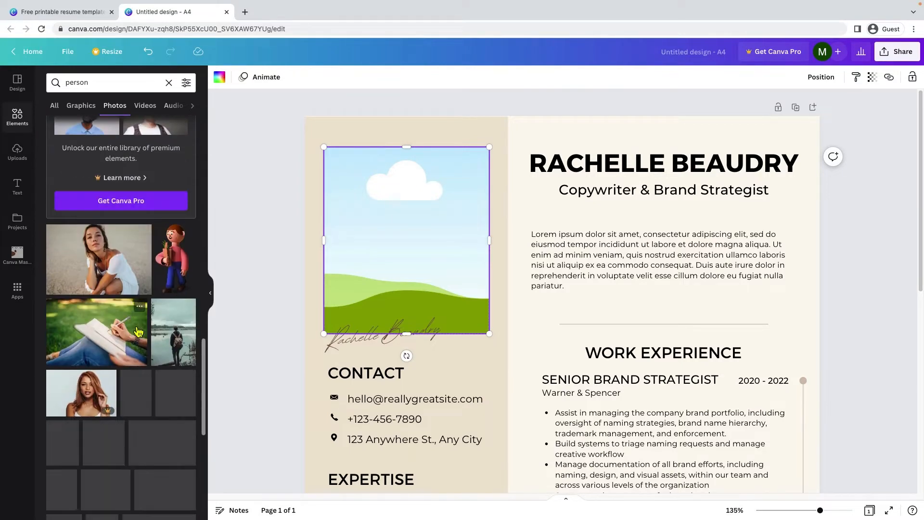
click(175, 340)
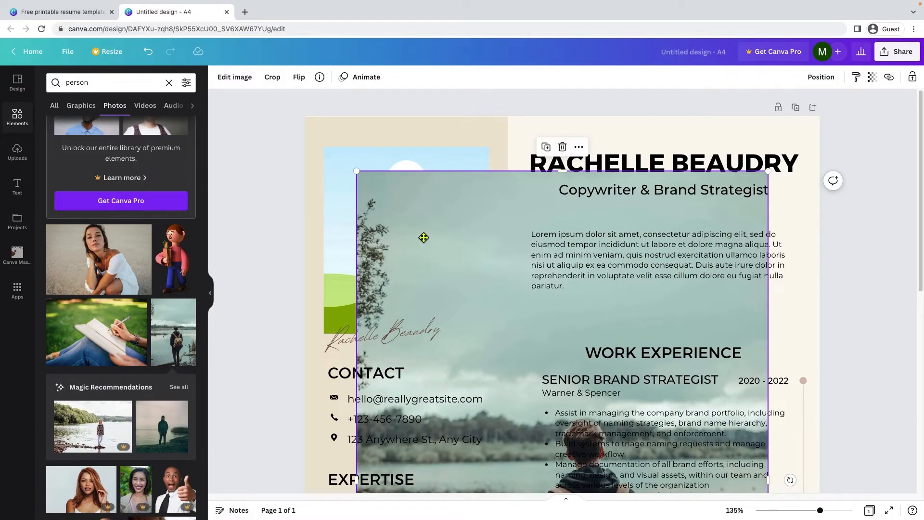
drag(423, 238, 433, 276)
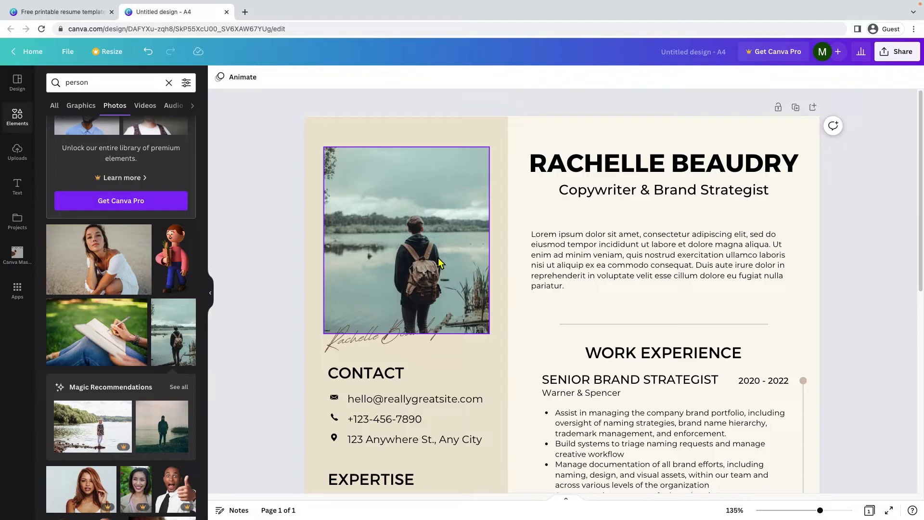
key(ctrl+z)
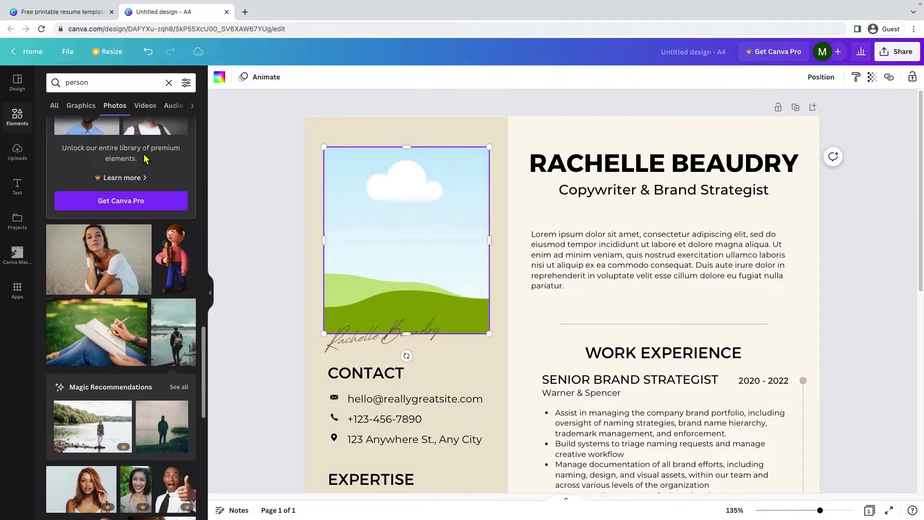
Search the photo library for "professional person"
click(90, 82)
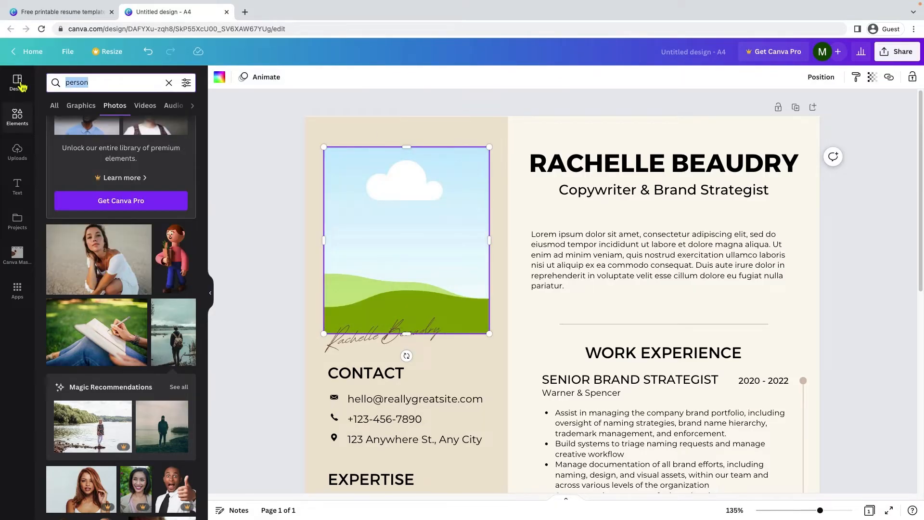
text(professional person)
key(Return)
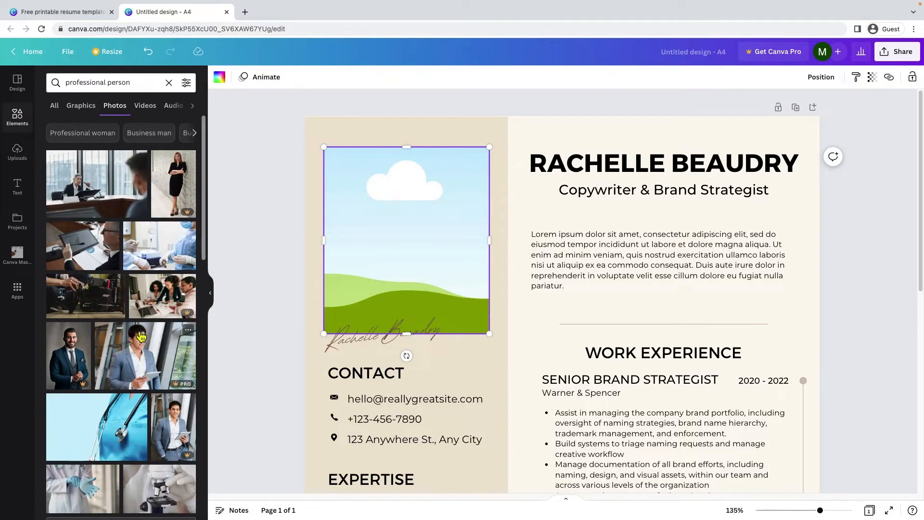
Fill the resume's empty photo frame with the premium photo of the bearded man in a dark suit
scroll(143, 335, down, 2)
scroll(149, 346, down, 2)
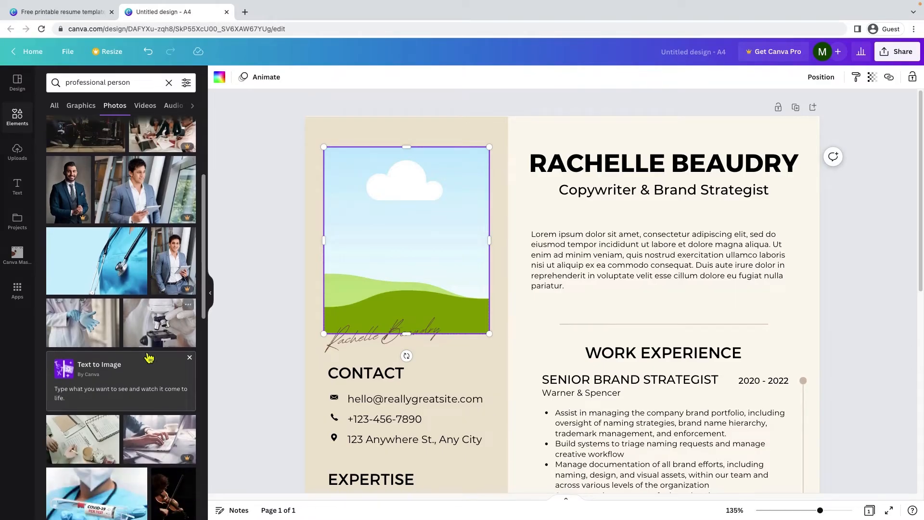
scroll(149, 346, down, 4)
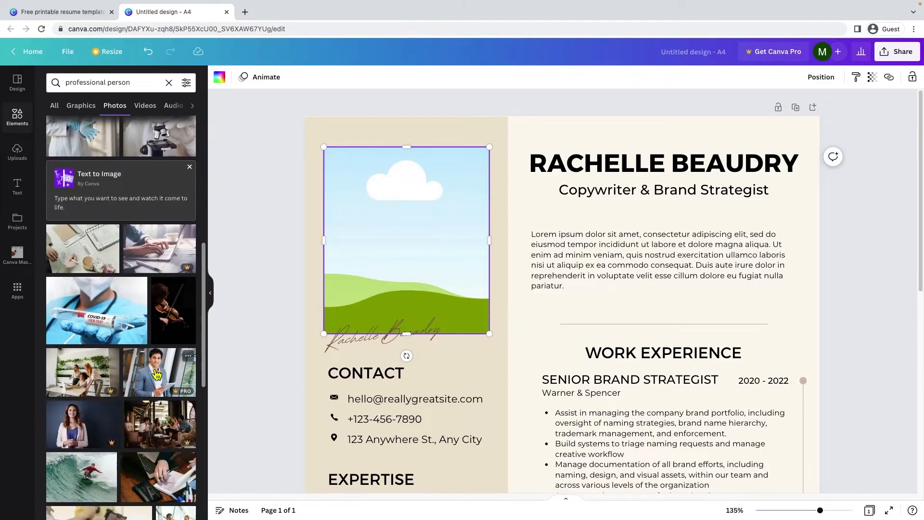
scroll(157, 374, down, 2)
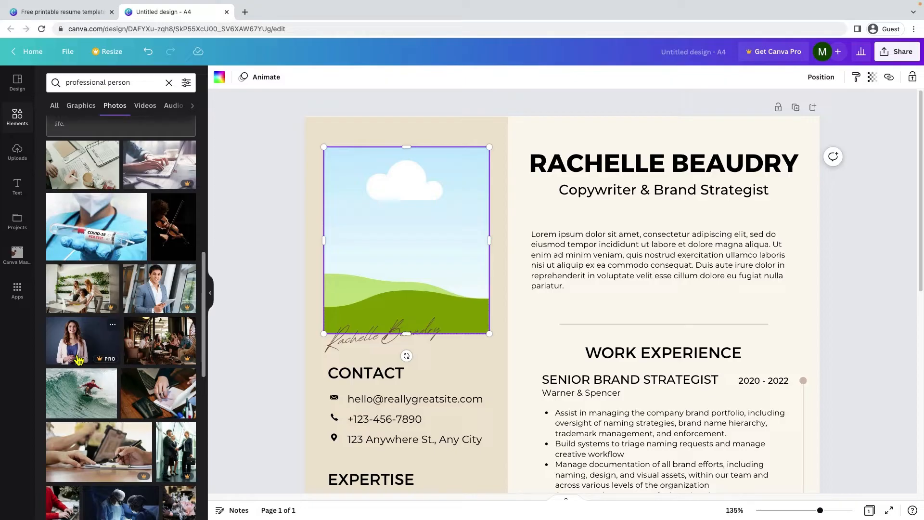
scroll(149, 362, down, 6)
scroll(149, 363, down, 2)
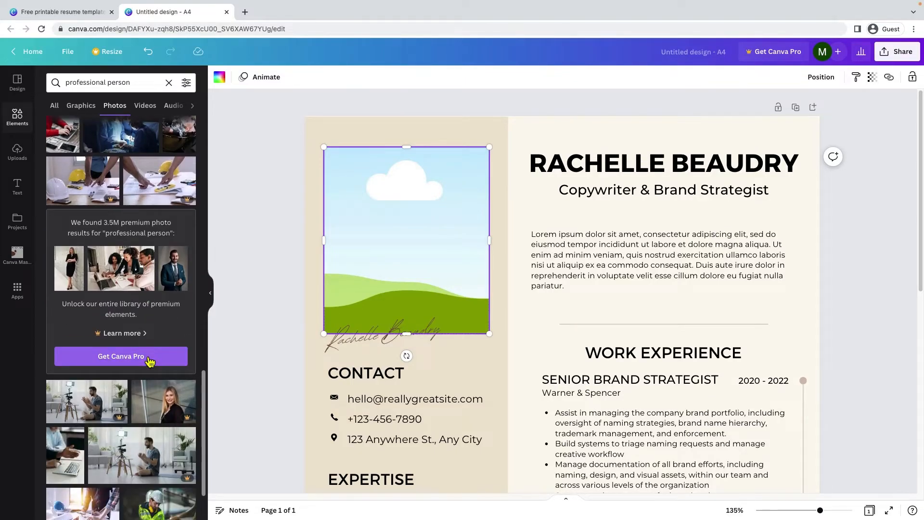
click(174, 274)
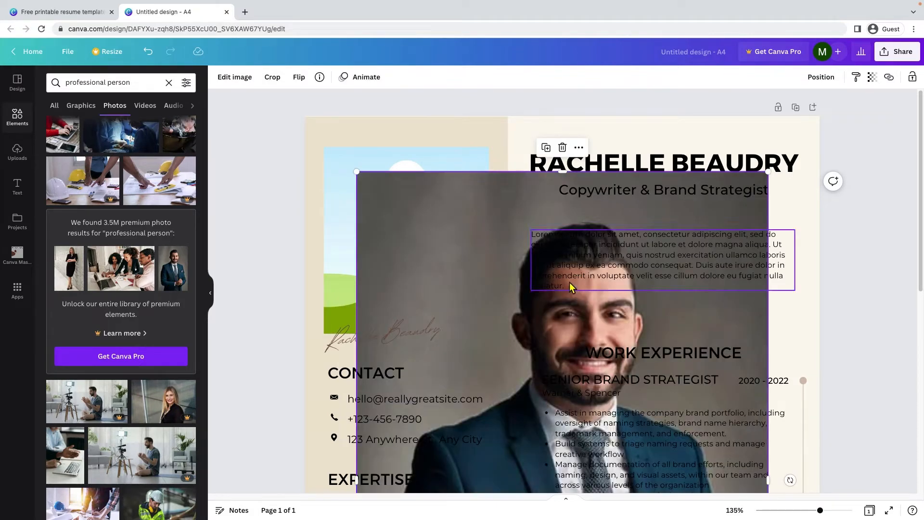
drag(467, 267, 425, 250)
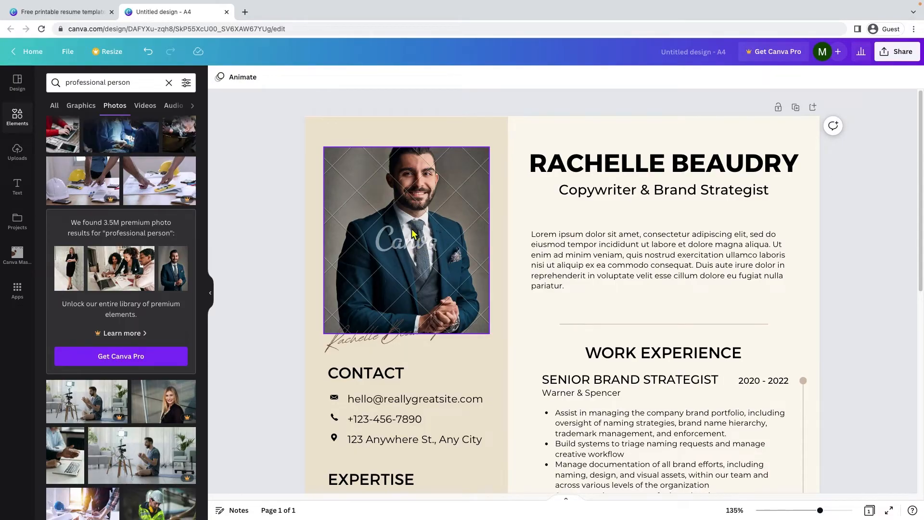
Enlarge and reposition the portrait photo inside its frame so the crop shows the man's head and shoulders
click(419, 299)
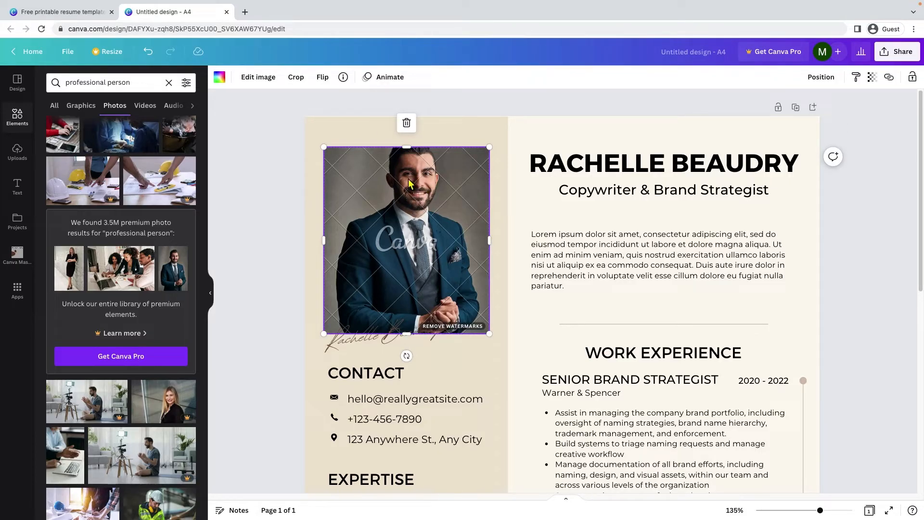
double_click(427, 231)
drag(323, 364, 216, 510)
drag(388, 382, 440, 385)
click(247, 328)
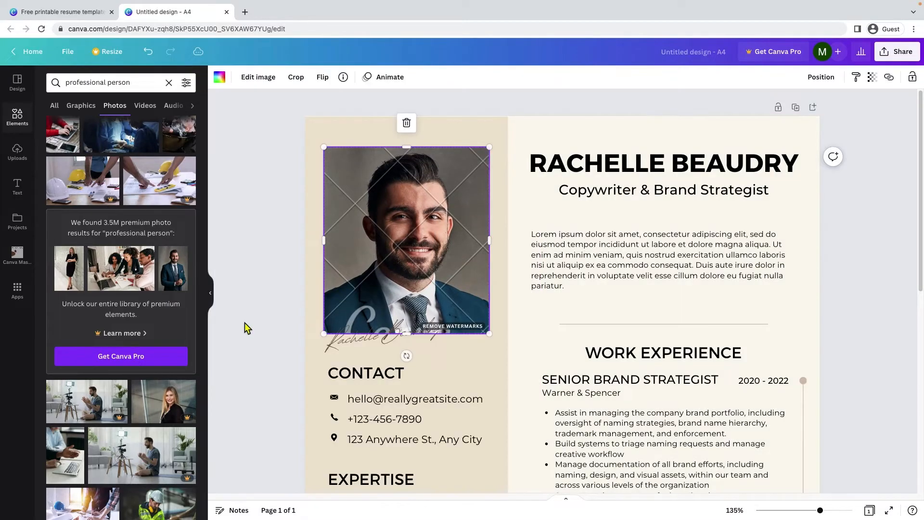
click(254, 324)
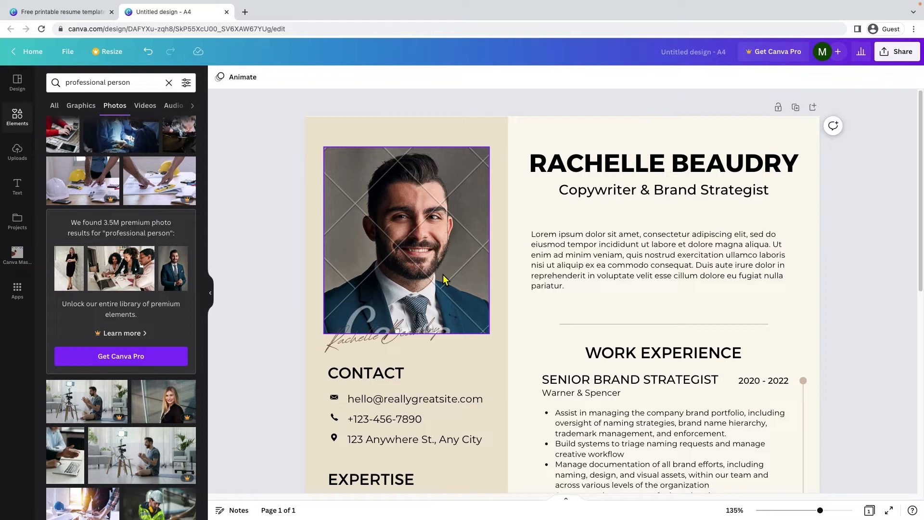
Delete the handwritten signature text overlapping the lower edge of the portrait photo
click(316, 337)
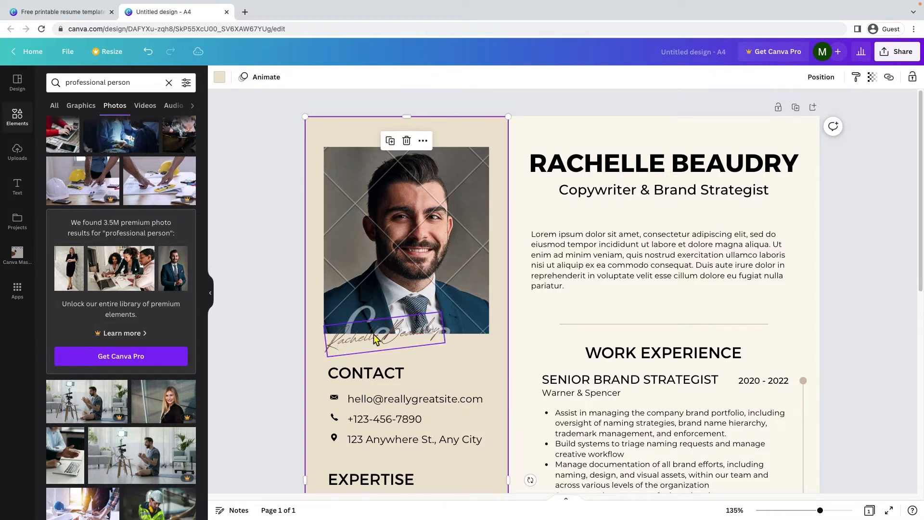
click(390, 333)
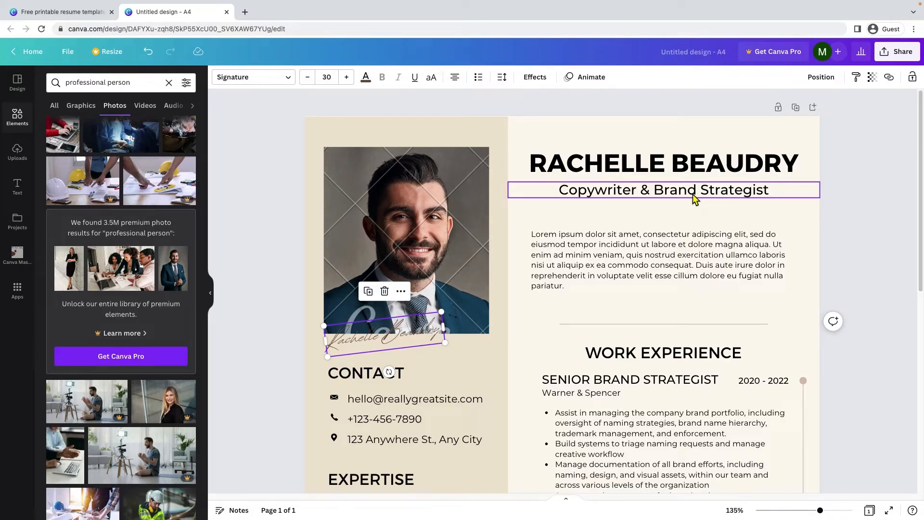
right_click(400, 338)
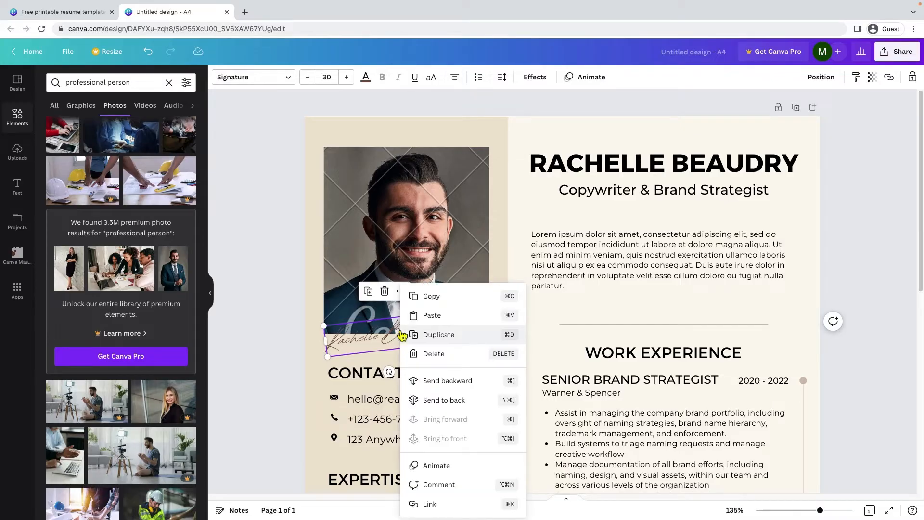
click(442, 355)
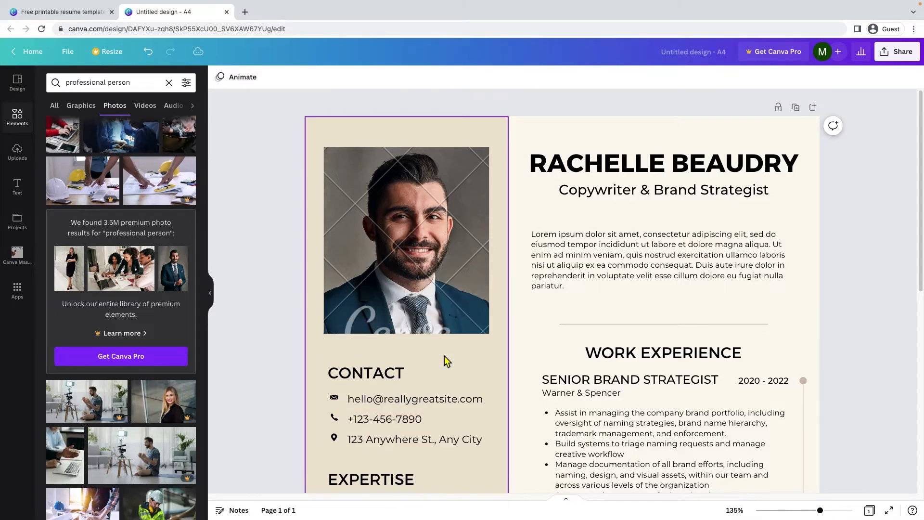
Replace the large name heading of the resume with the candidate's full name in capitals
click(624, 167)
click(622, 164)
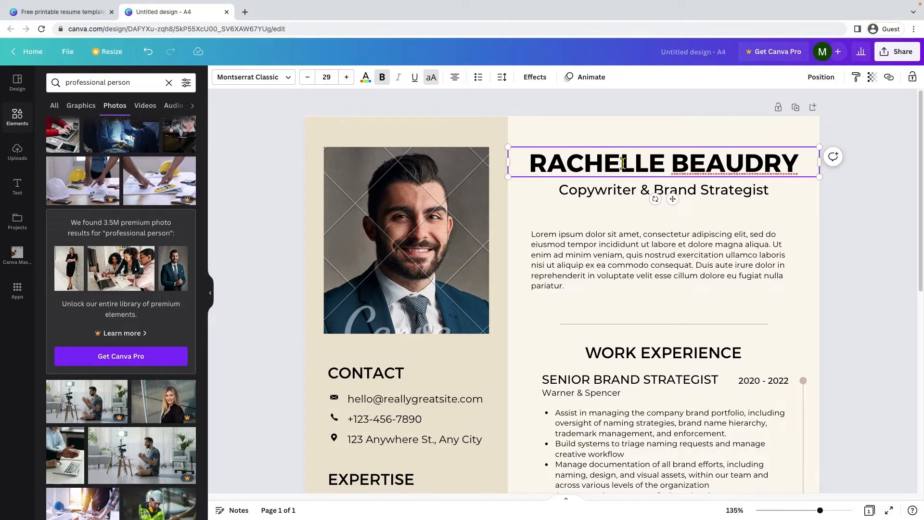
key(ctrl+a)
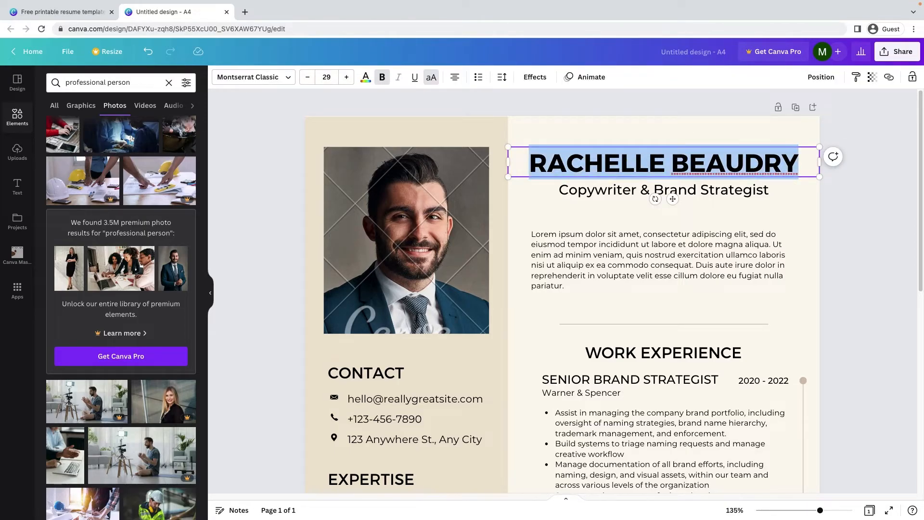
text(SAM JOSE)
click(642, 135)
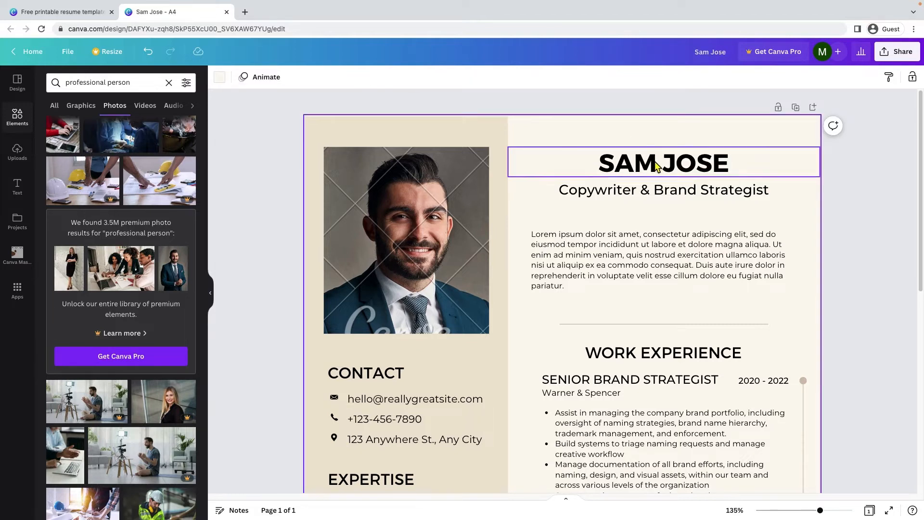
click(671, 190)
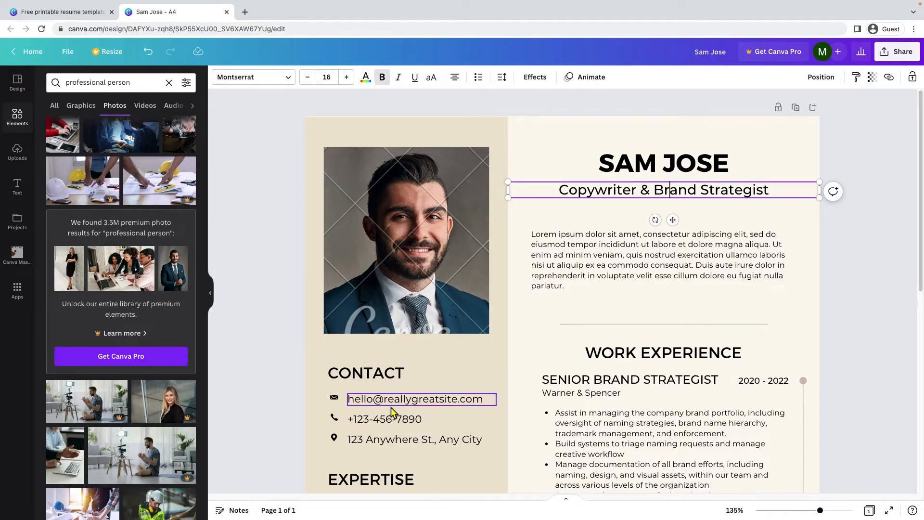
click(614, 233)
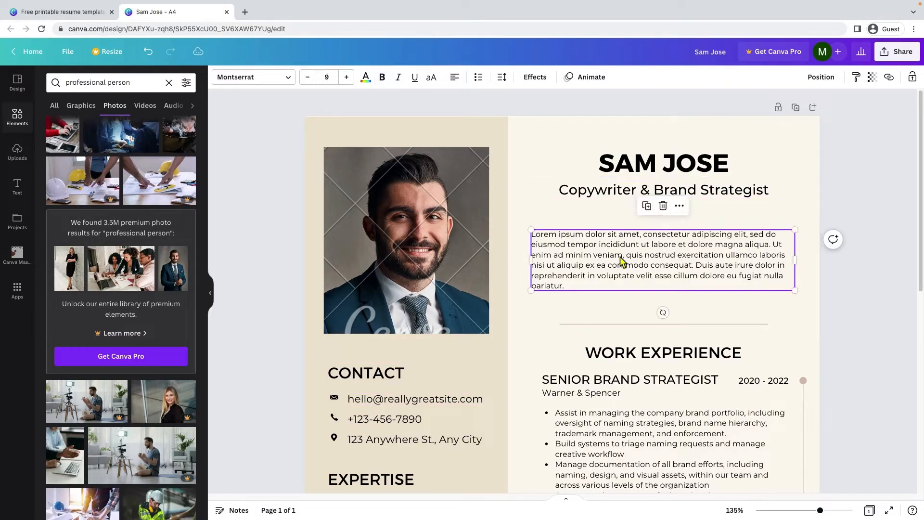
click(621, 260)
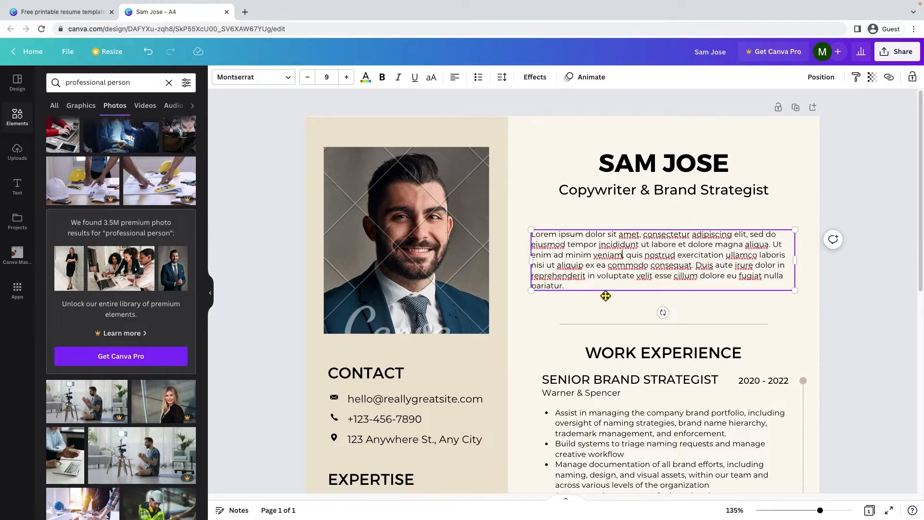
click(604, 299)
Replace the job title of the first work experience entry with "SOCIAL MEDIA INTERN"
scroll(673, 337, down, 1)
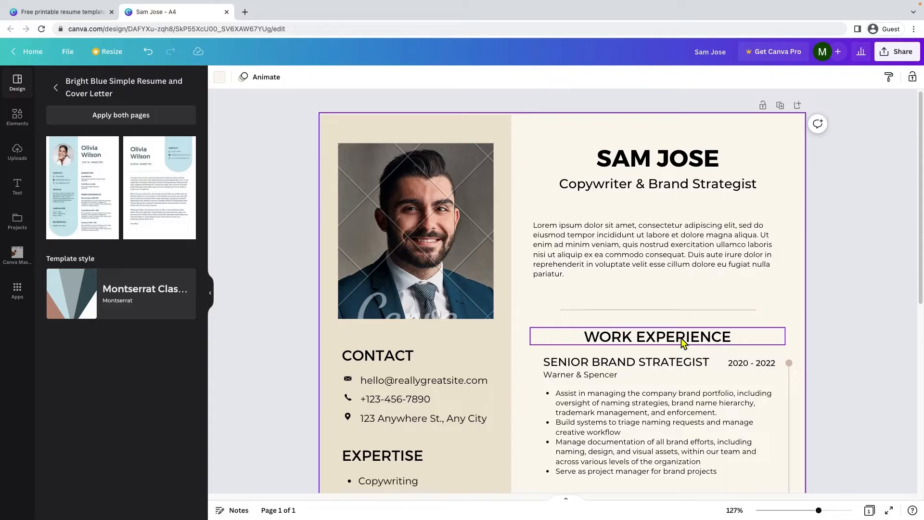
scroll(703, 342, down, 5)
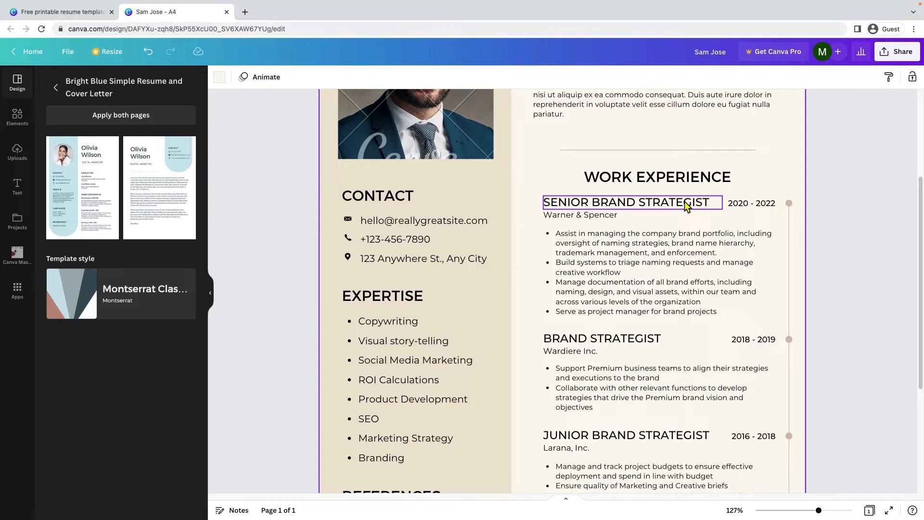
click(631, 202)
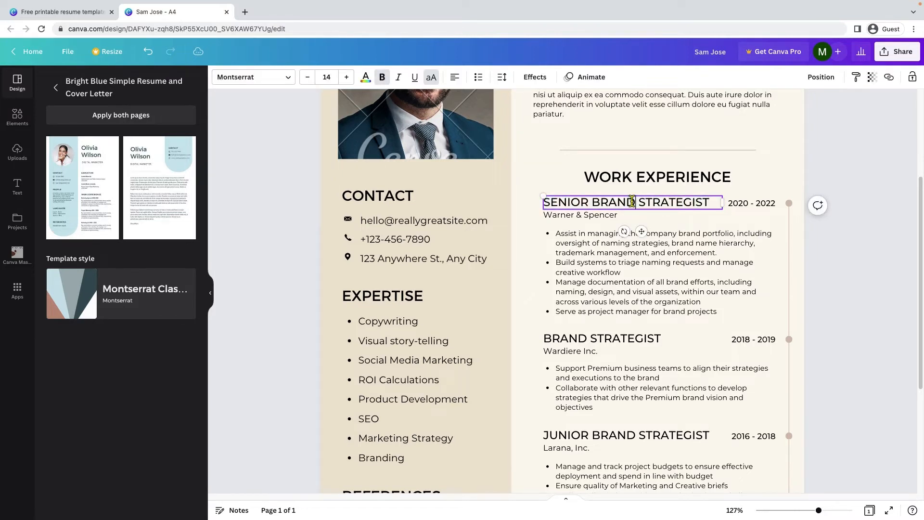
triple_click(631, 202)
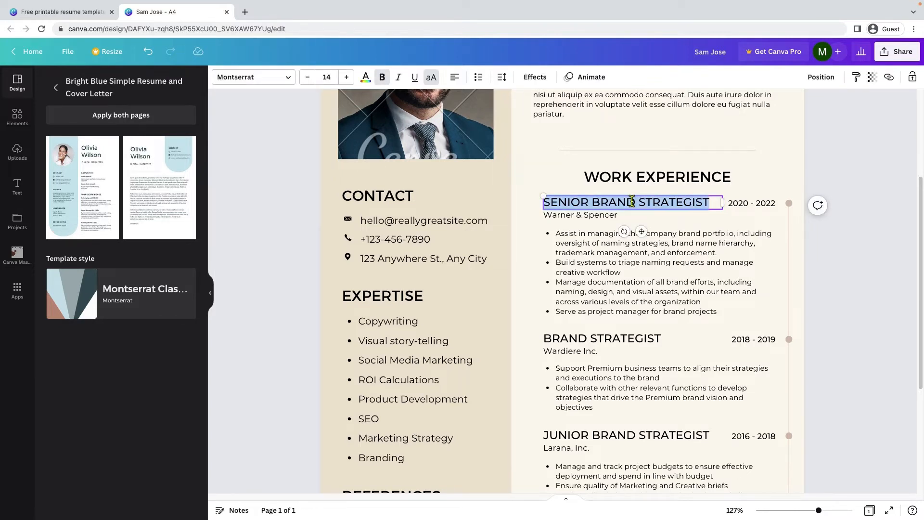
text(SOCIAL MEDIA )
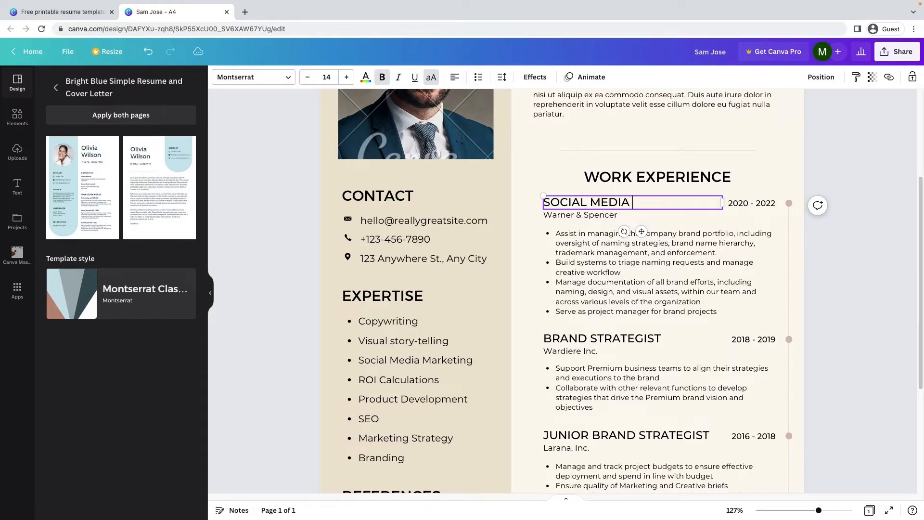
text(MARKETING E)
key(BackSpace)
key(BackSpace)
key(BackSpace)
key(BackSpace)
key(BackSpace)
key(BackSpace)
key(BackSpace)
key(BackSpace)
key(BackSpace)
key(BackSpace)
key(BackSpace)
key(BackSpace)
text(INTERN)
Replace the company name under the social media intern title with "ABC PVT LTD"
click(583, 217)
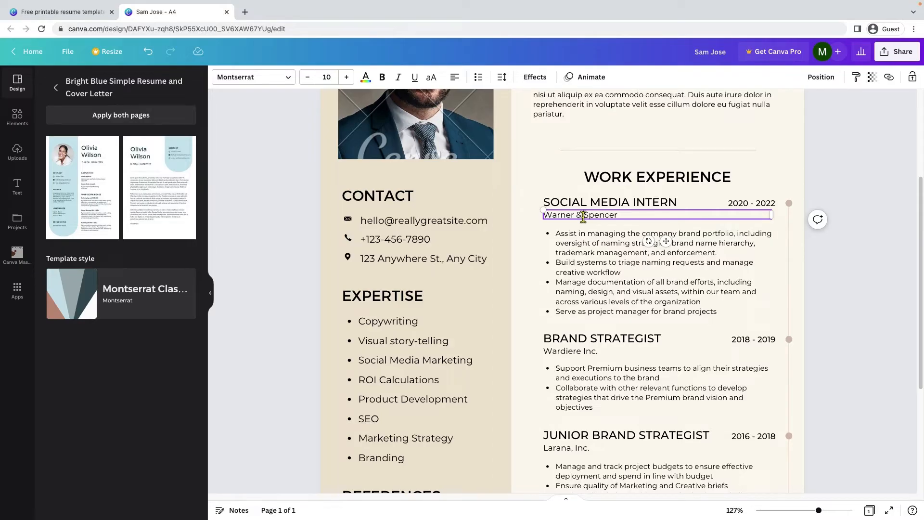
double_click(583, 217)
text(ABC PV)
text(T LTD)
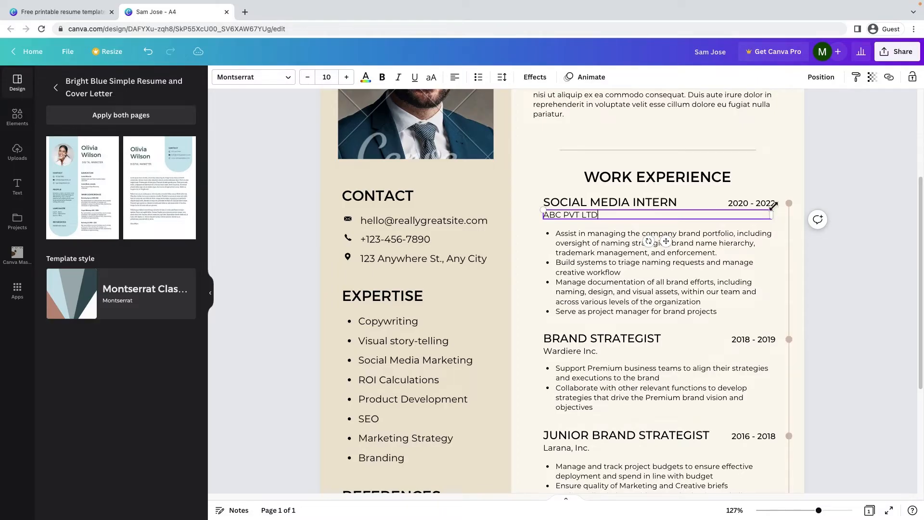
Set the first job's dates to "May 2022 - Dec 2022" and widen their text box to fit on one line
click(752, 202)
click(753, 203)
drag(728, 202, 776, 203)
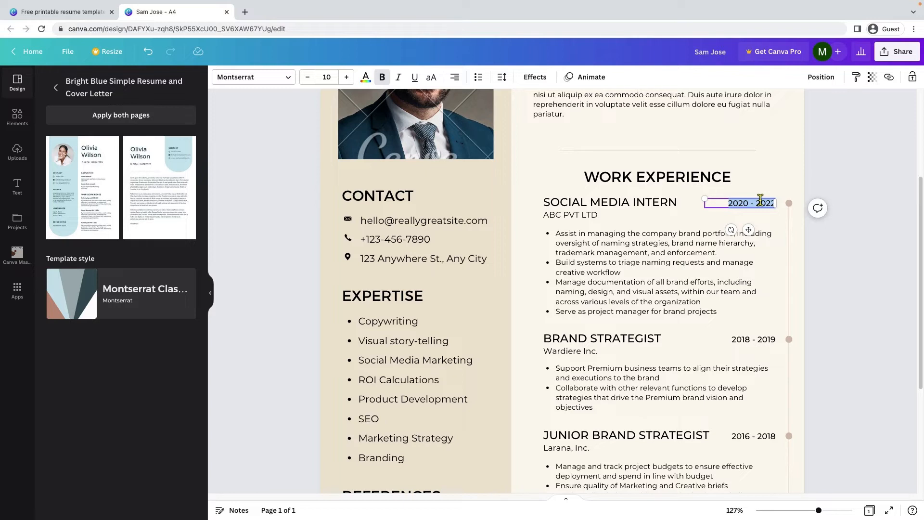
text(May 2022 - Dec 2022)
drag(703, 208, 689, 207)
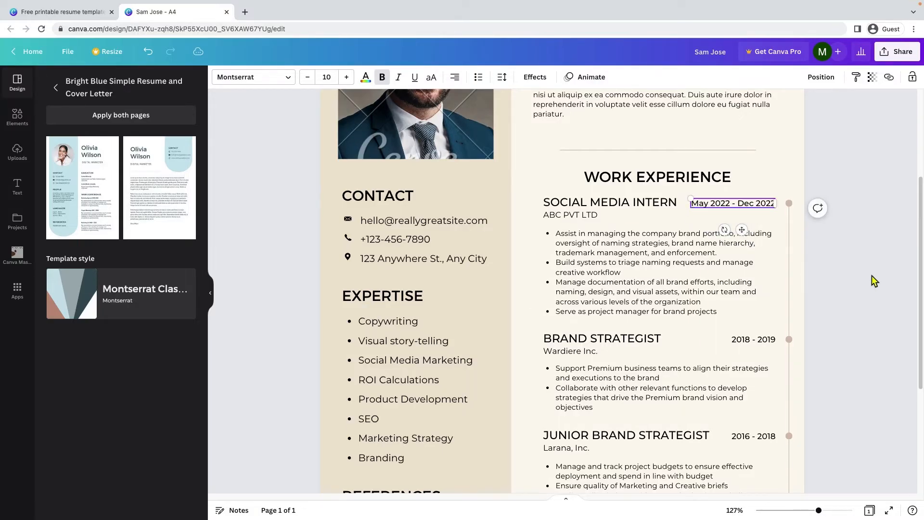
click(872, 275)
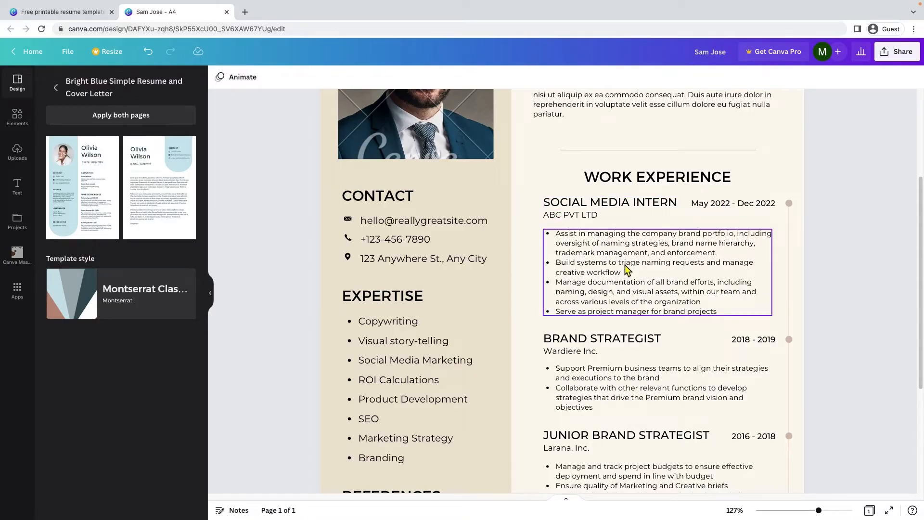
double_click(575, 242)
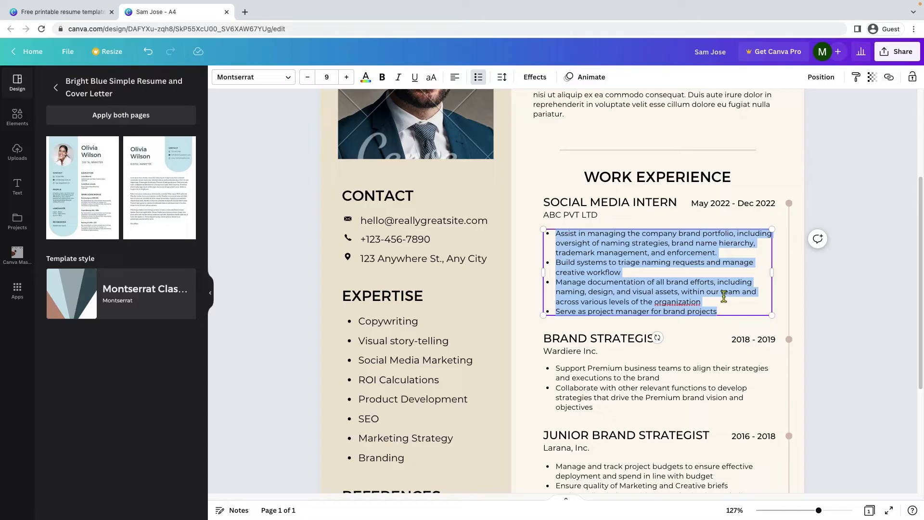
scroll(718, 295, down, 2)
scroll(680, 282, down, 2)
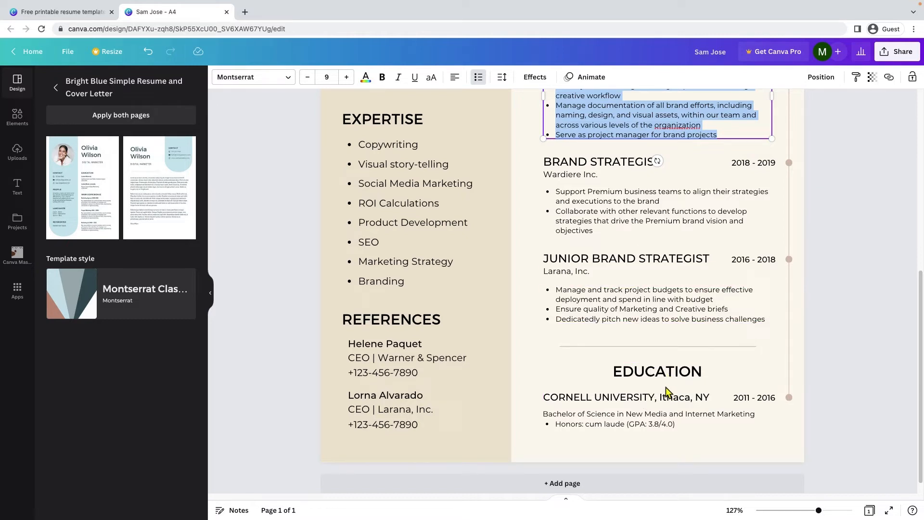
scroll(664, 385, up, 1)
scroll(664, 385, up, 5)
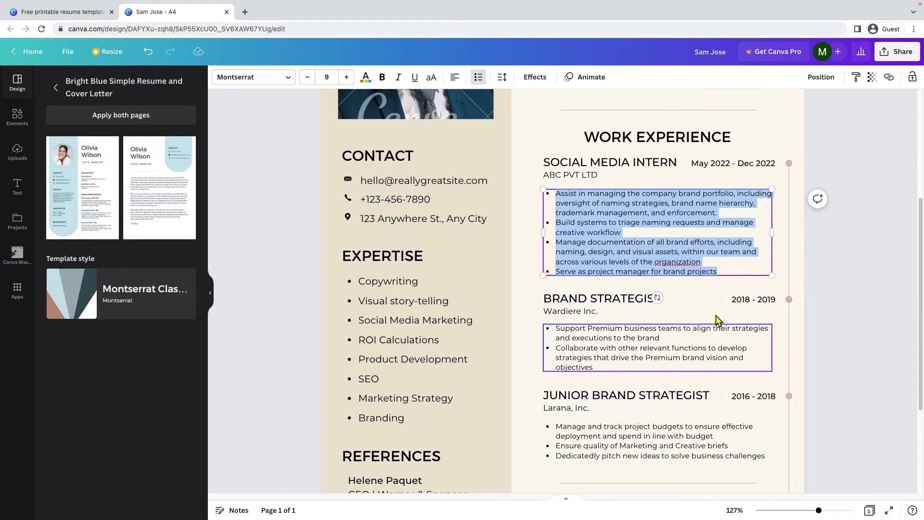